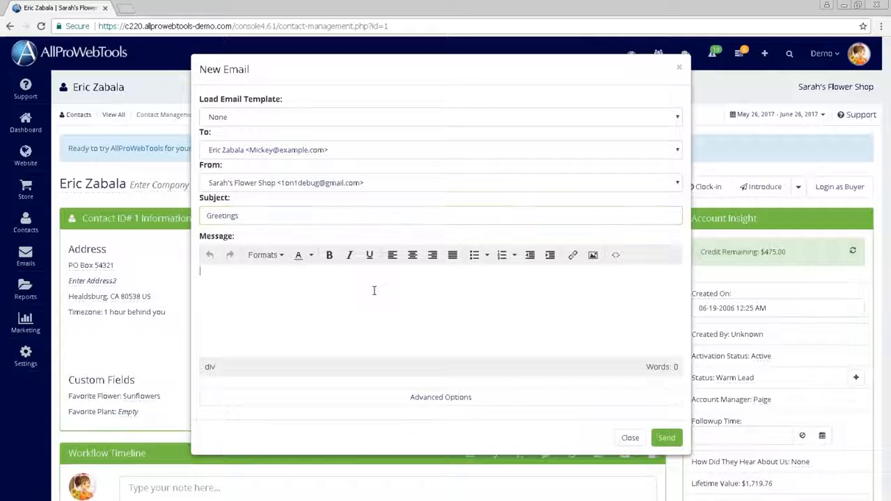
# Write "Hello!" followed by a blank line and "I wanted to" in the new email's message body
pyautogui.write('Hello!')
pyautogui.press('Return')
pyautogui.press('Return')
pyautogui.write('I wanted ')
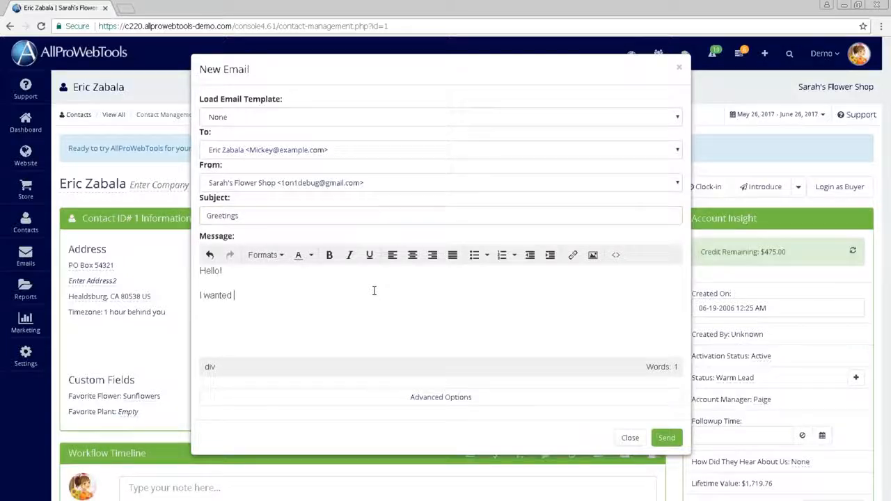
pyautogui.write('to')
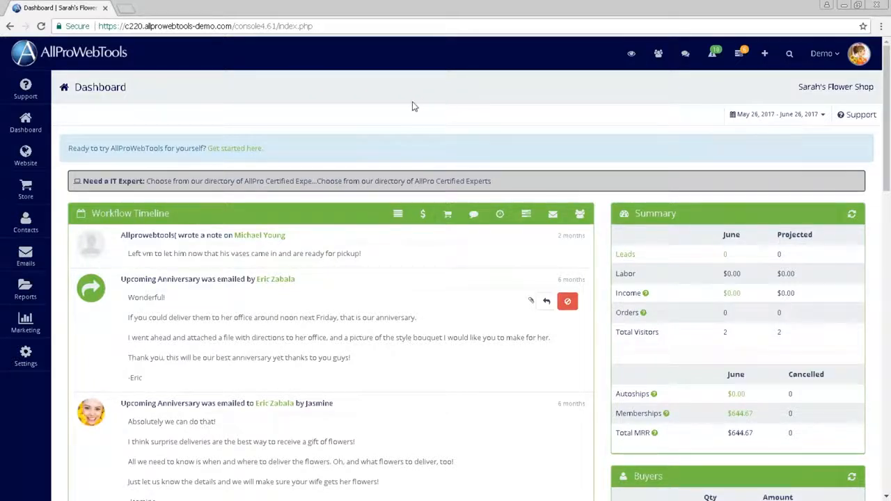
# Open the WebTools settings, browse the available WebTools and add the Email Marketing add-on
pyautogui.moveTo(26, 255)
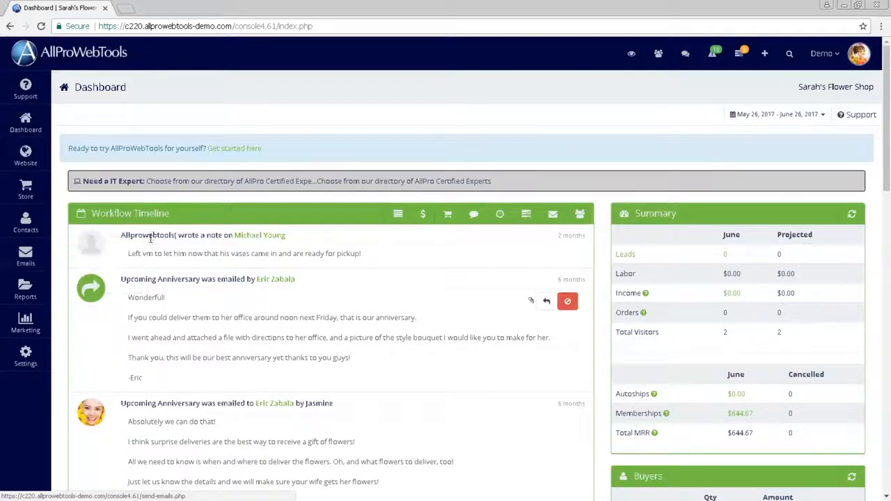
pyautogui.moveTo(35, 358)
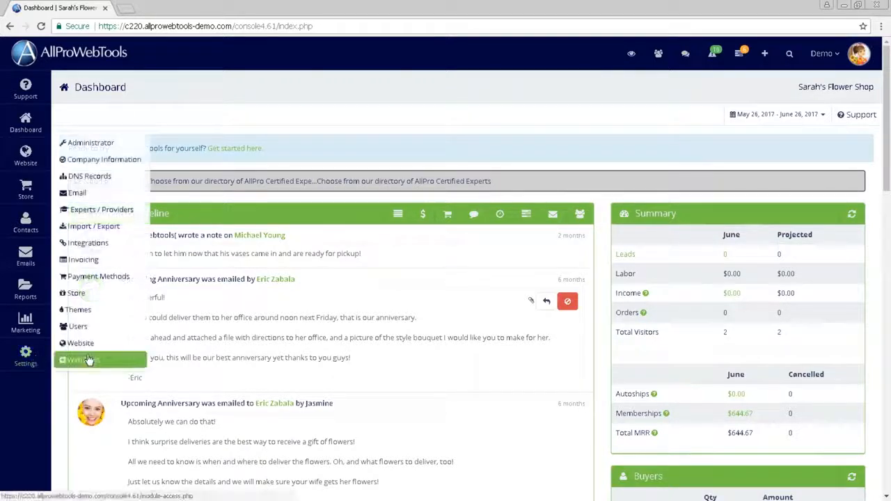
pyautogui.click(122, 360)
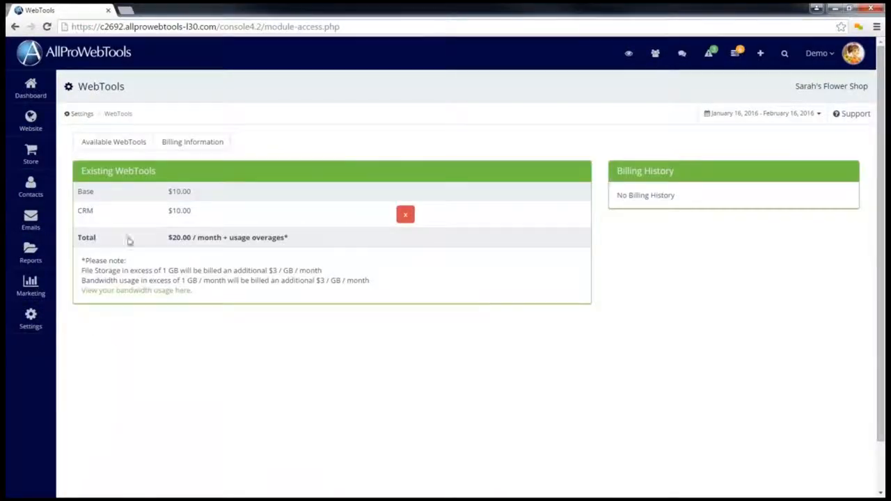
pyautogui.click(127, 143)
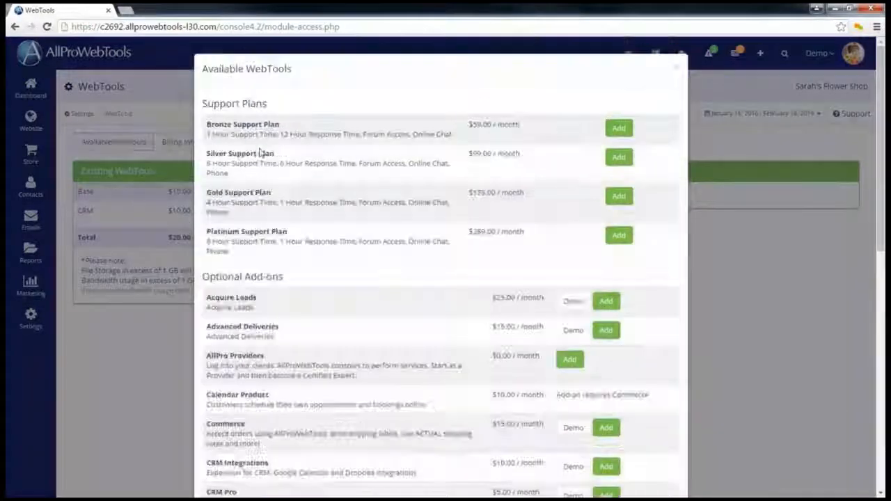
pyautogui.scroll(-4, 266, 208)
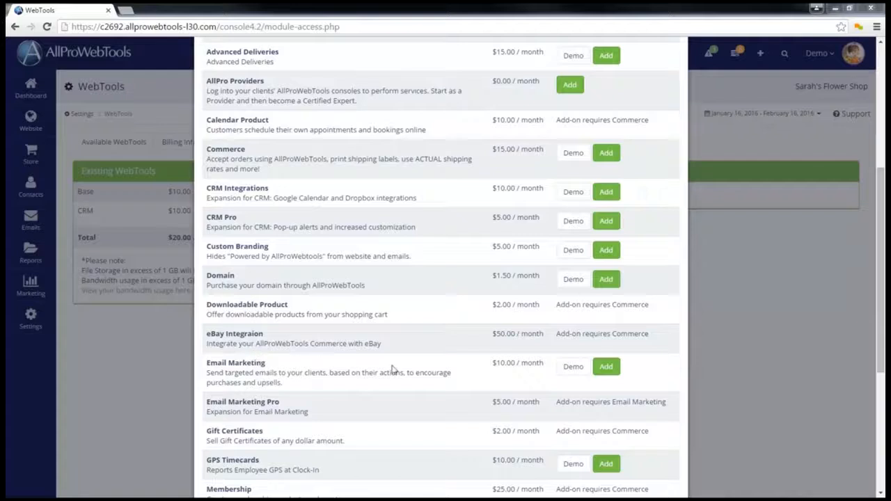
pyautogui.click(611, 371)
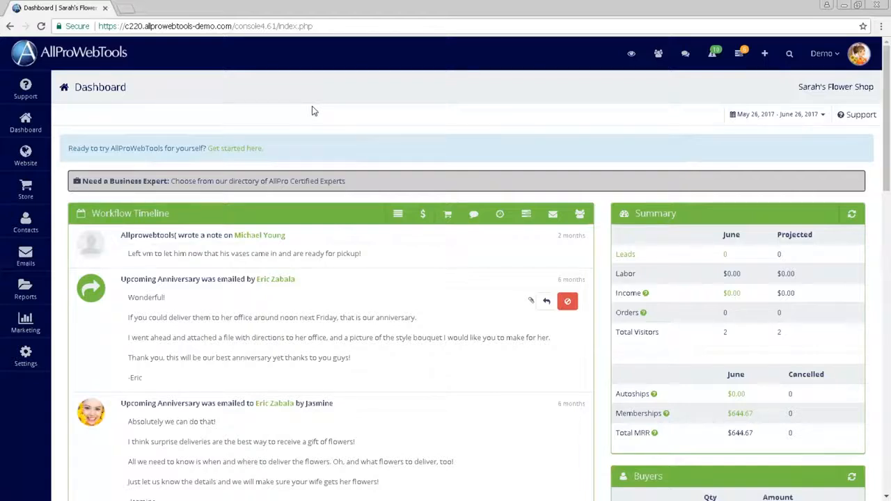
# Open the Email settings page and switch to its SMTP Settings section
pyautogui.click(26, 355)
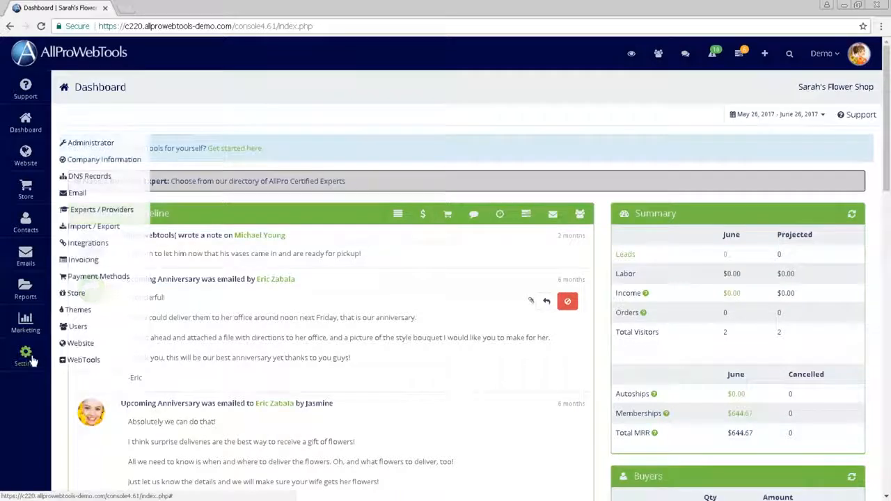
pyautogui.click(98, 200)
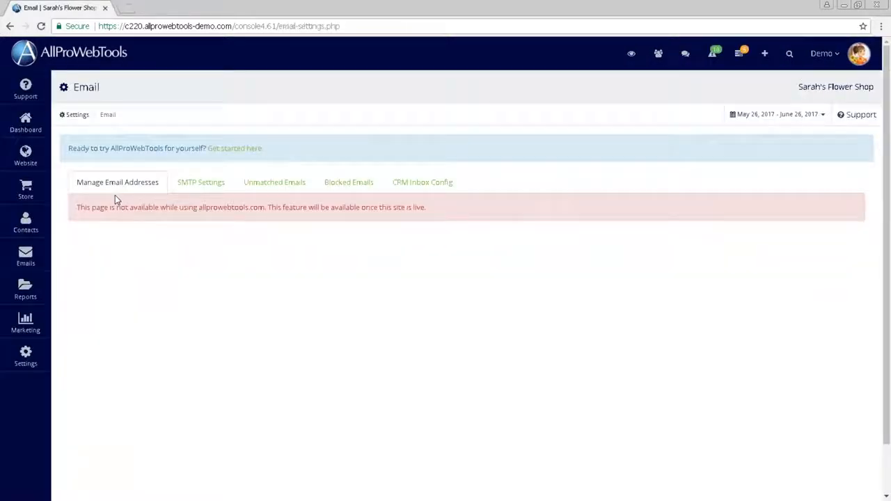
pyautogui.click(199, 183)
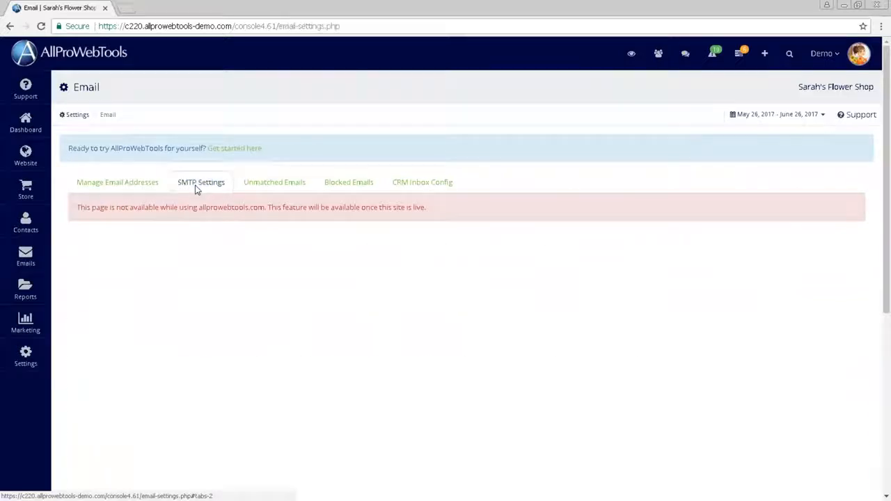
# Examine the SMTP mail server, port, login and password fields, the provider notes and the APWT SMTP Registration option
pyautogui.moveTo(116, 237)
pyautogui.mouseDown()
pyautogui.moveTo(202, 273)
pyautogui.moveTo(380, 306)
pyautogui.moveTo(593, 317)
pyautogui.mouseUp()
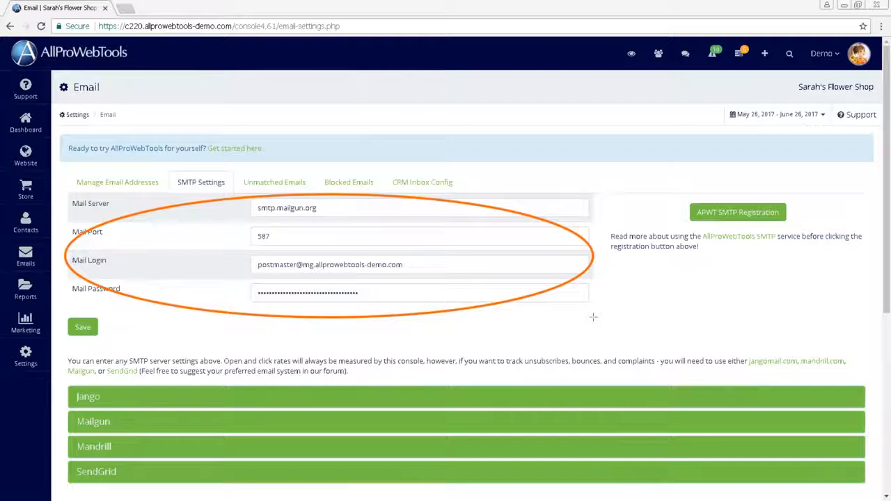
pyautogui.moveTo(63, 350); pyautogui.dragTo(372, 386)
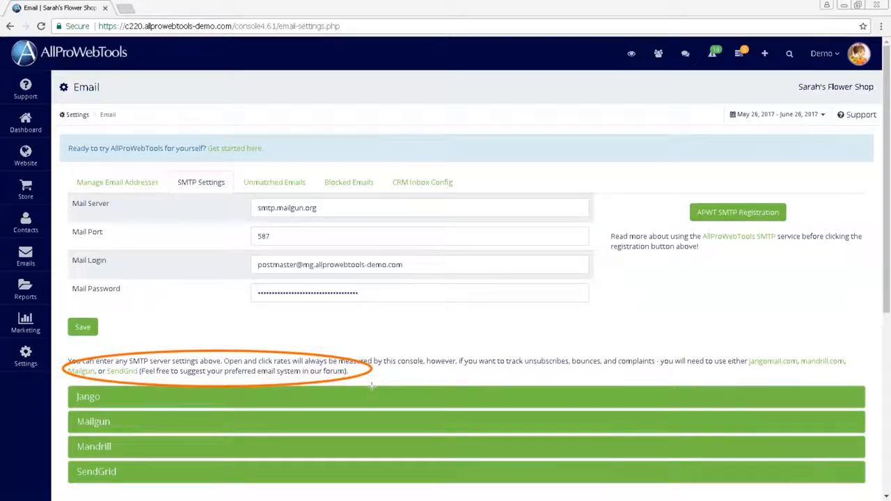
pyautogui.hotkey('ctrl', 'z')
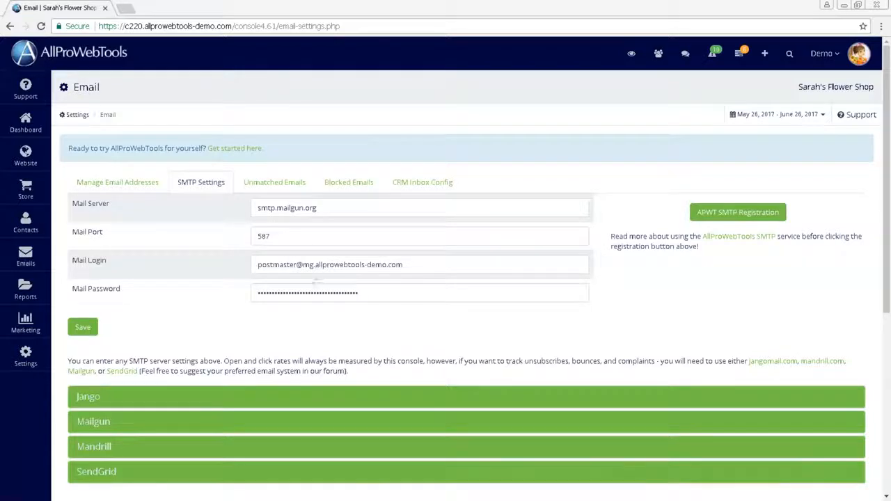
pyautogui.moveTo(317, 282); pyautogui.dragTo(398, 319)
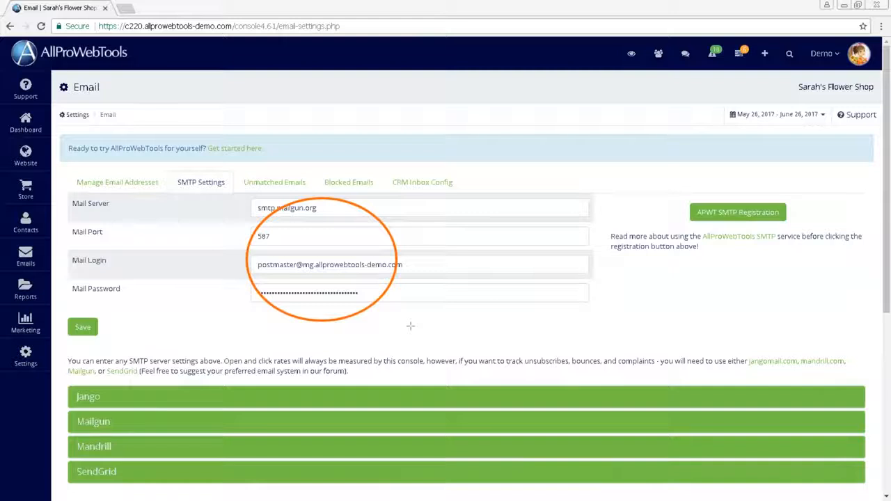
pyautogui.hotkey('ctrl', 'z')
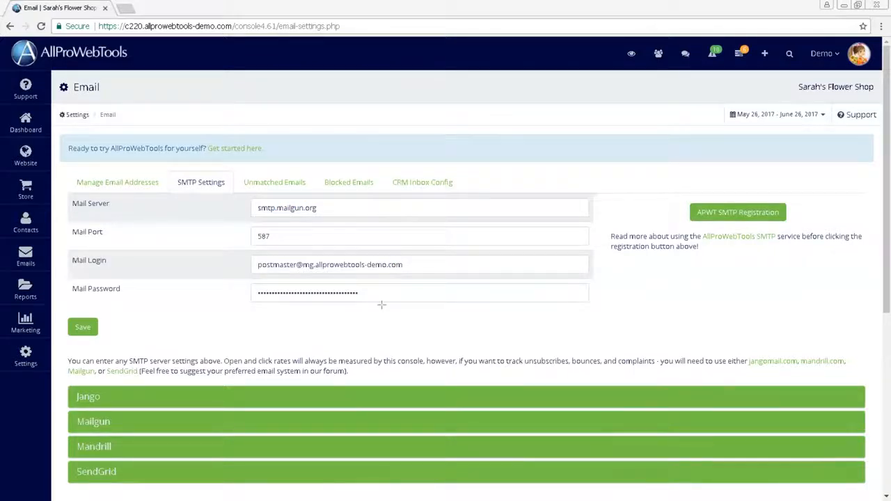
pyautogui.moveTo(848, 127); pyautogui.dragTo(881, 138)
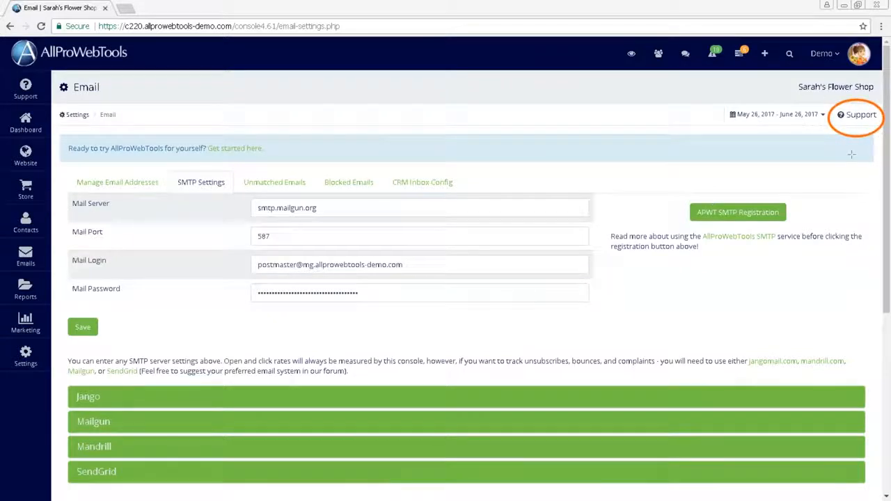
pyautogui.hotkey('ctrl', 'z')
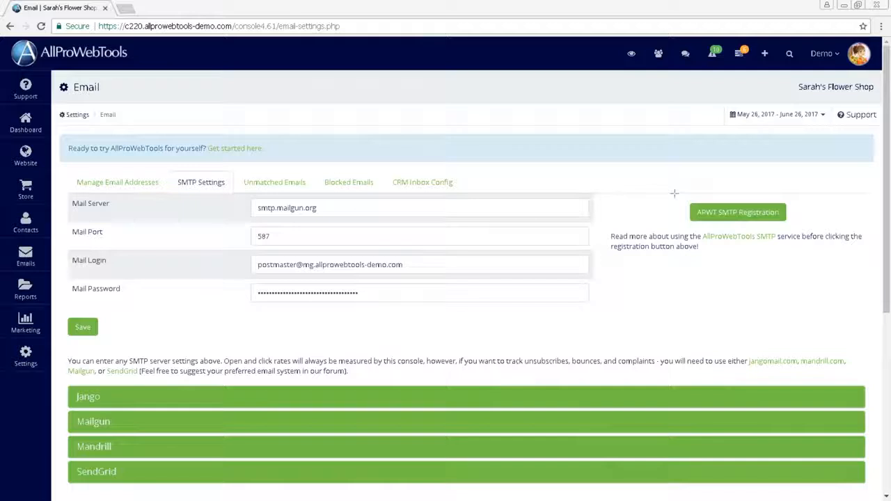
pyautogui.moveTo(689, 196)
pyautogui.mouseDown()
pyautogui.moveTo(675, 212)
pyautogui.moveTo(810, 234)
pyautogui.mouseUp()
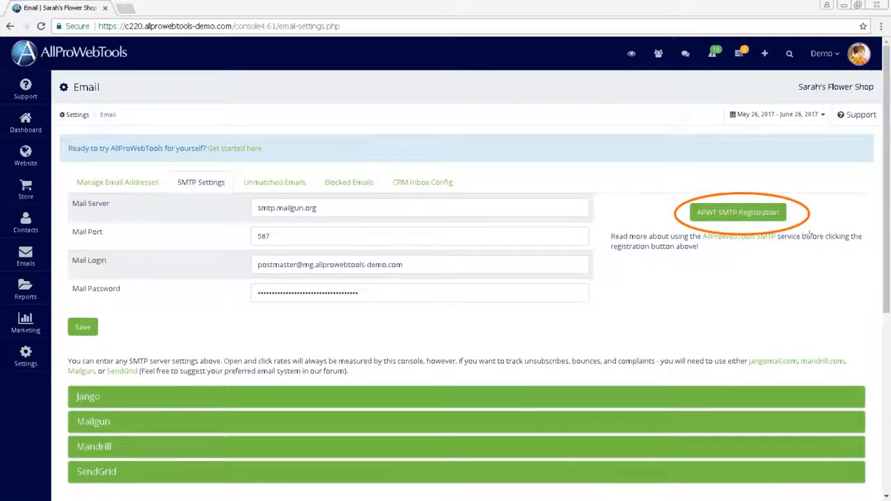
pyautogui.press('Escape')
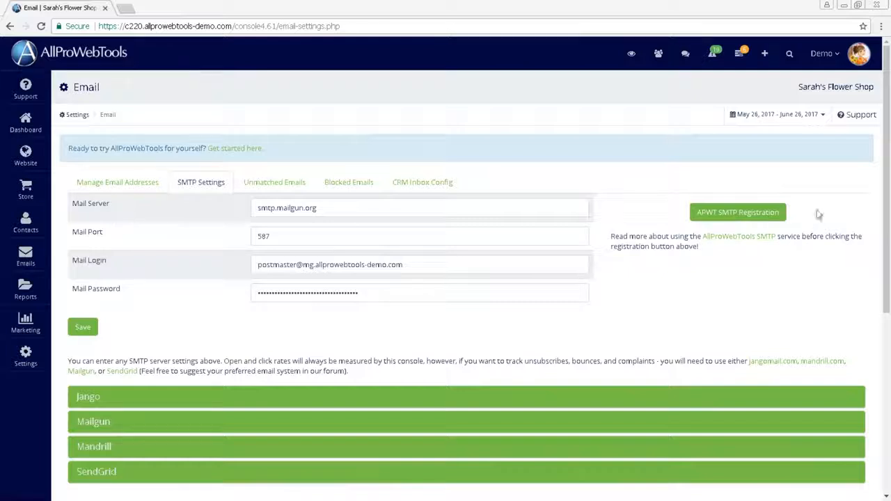
# Start APWT SMTP Registration and submit example.com as the domain to set up
pyautogui.click(739, 215)
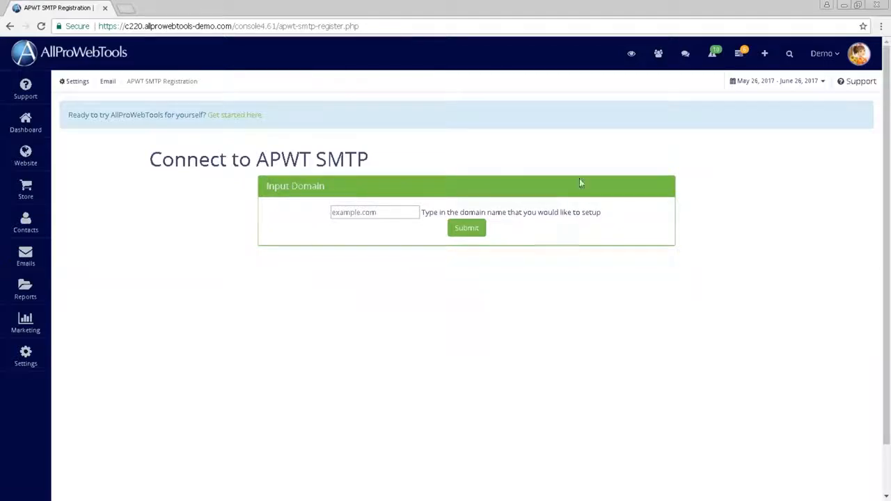
pyautogui.click(391, 214)
pyautogui.write('example.com')
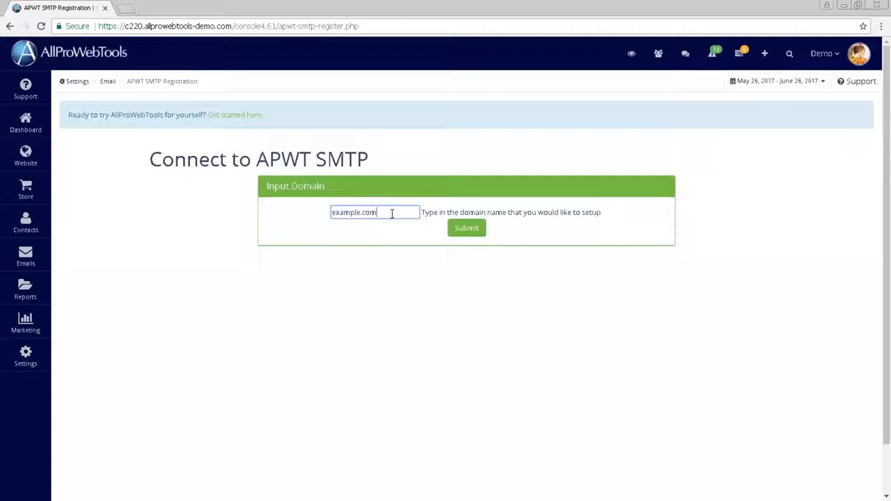
pyautogui.click(480, 228)
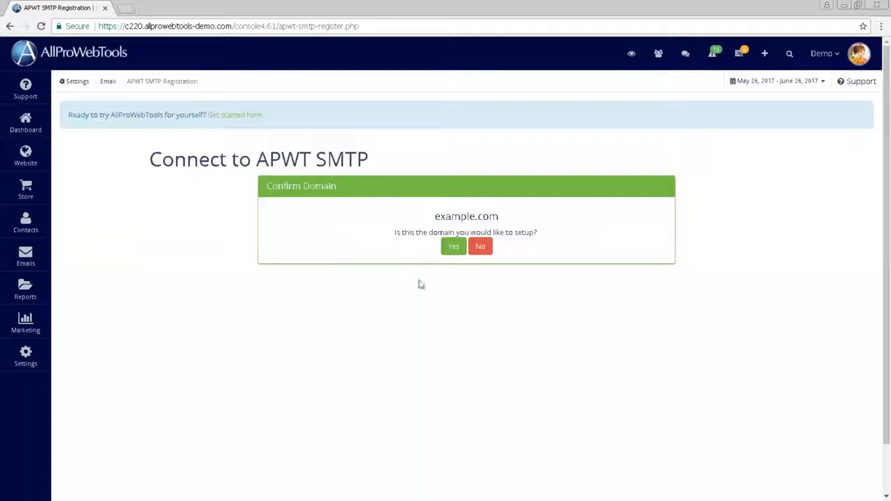
# Confirm example.com as the domain and request verification of the listed DNS records
pyautogui.click(451, 252)
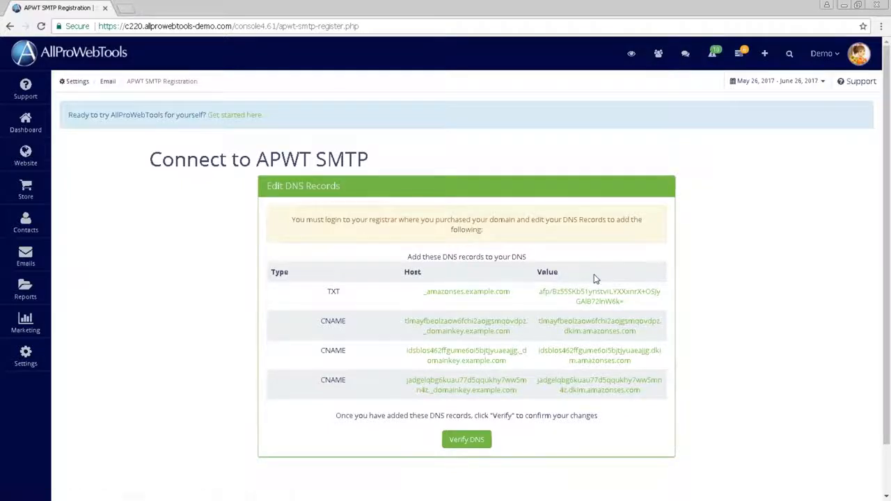
pyautogui.click(477, 297)
pyautogui.click(462, 442)
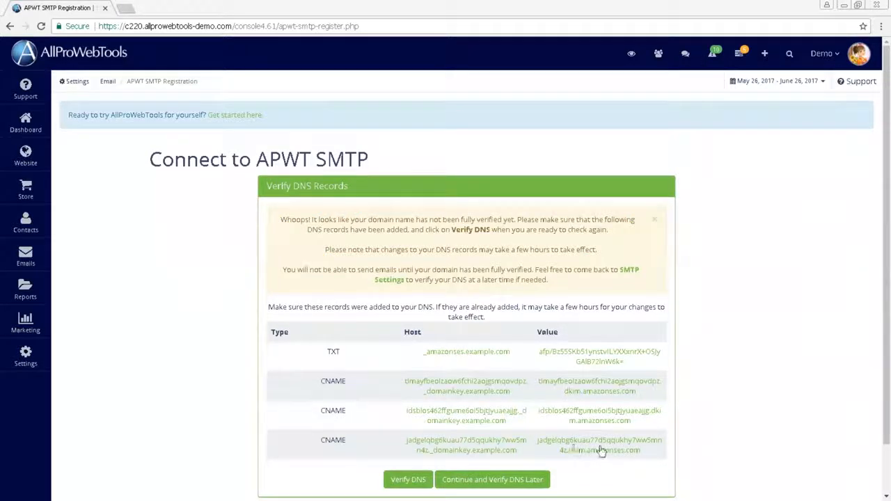
# Continue the registration while deferring DNS verification until later
pyautogui.moveTo(302, 340); pyautogui.dragTo(697, 375)
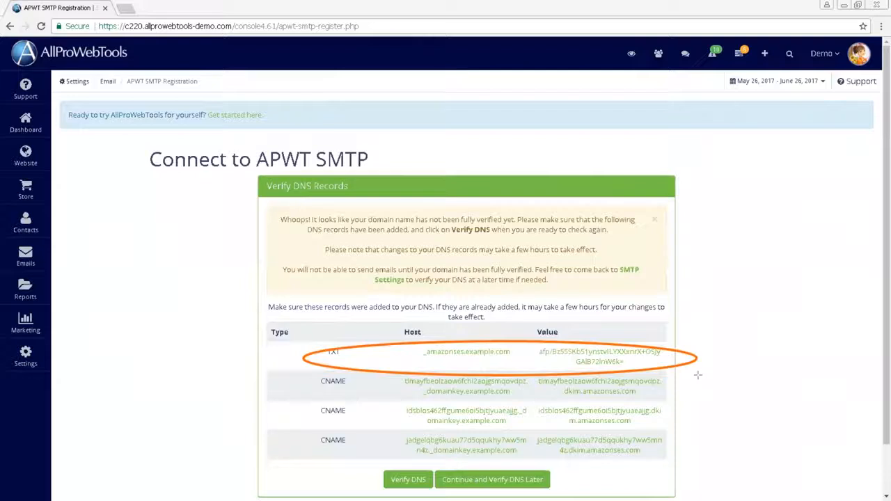
pyautogui.moveTo(296, 374)
pyautogui.mouseDown()
pyautogui.moveTo(480, 424)
pyautogui.moveTo(699, 467)
pyautogui.mouseUp()
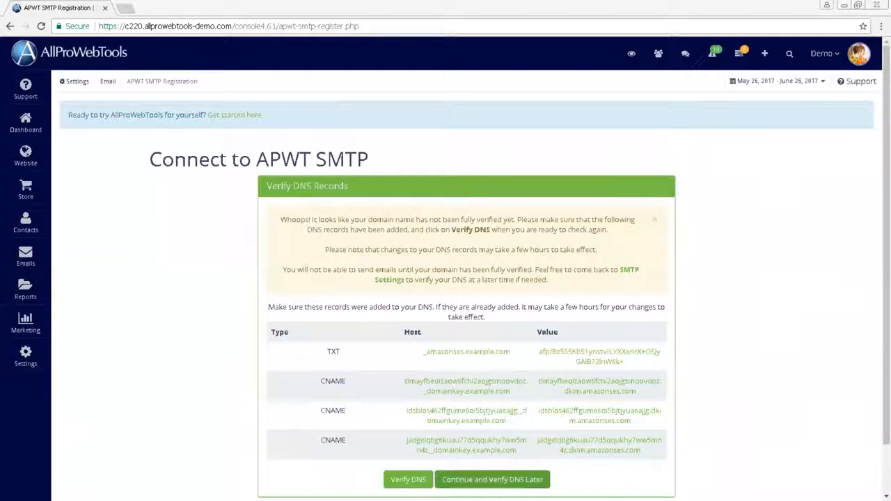
pyautogui.click(492, 480)
pyautogui.scroll(-1, 394, 205)
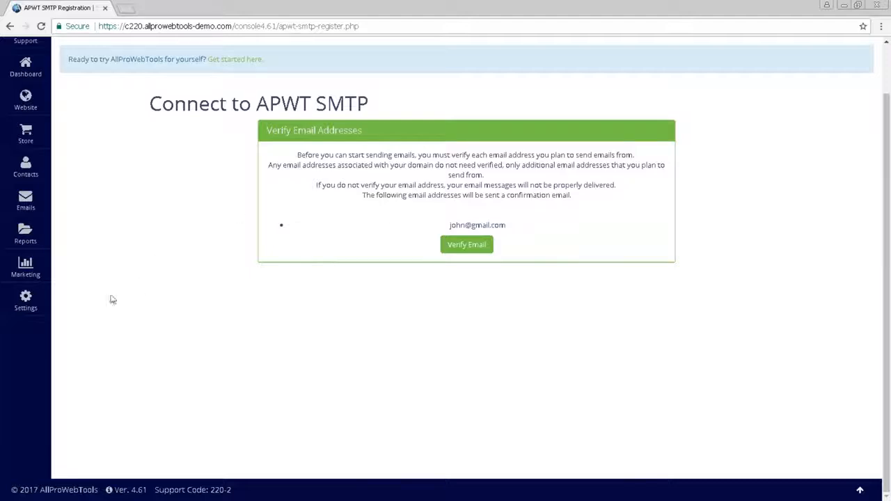
# Send the verification email to the listed sender email address
pyautogui.click(26, 306)
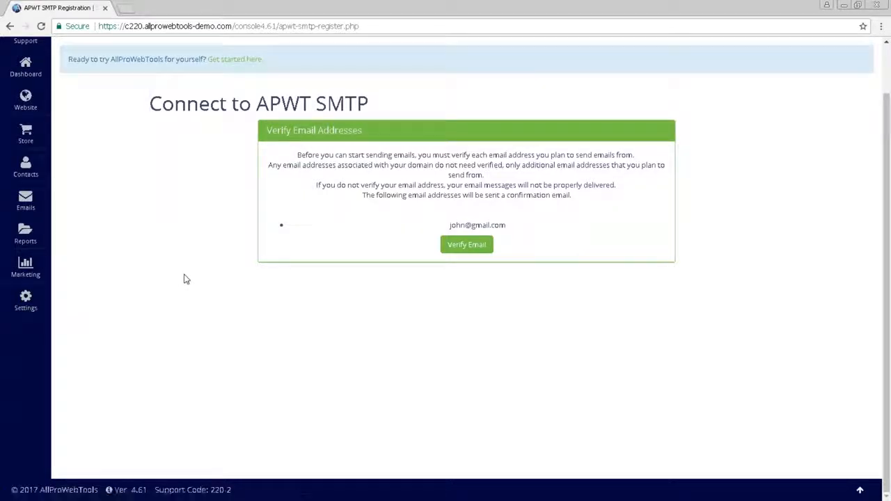
pyautogui.moveTo(33, 306)
pyautogui.click(470, 245)
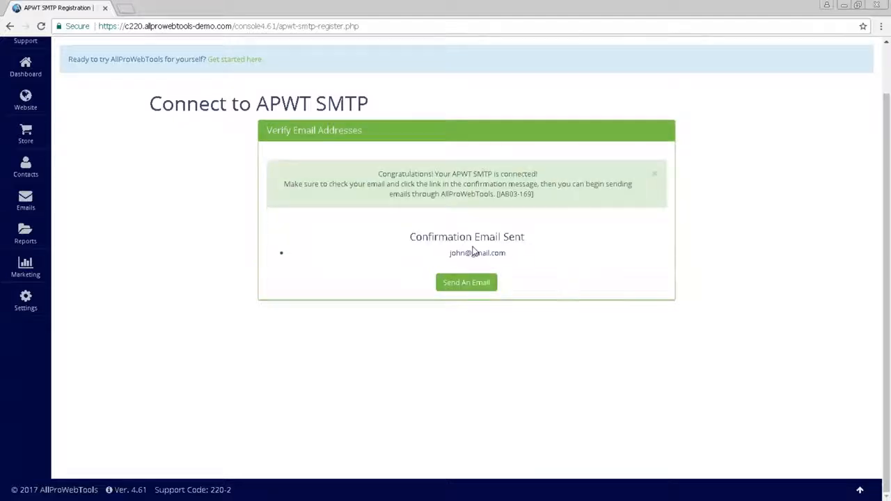
# Examine the confirmation notice and the verification email received in the mailbox
pyautogui.moveTo(388, 225); pyautogui.dragTo(555, 264)
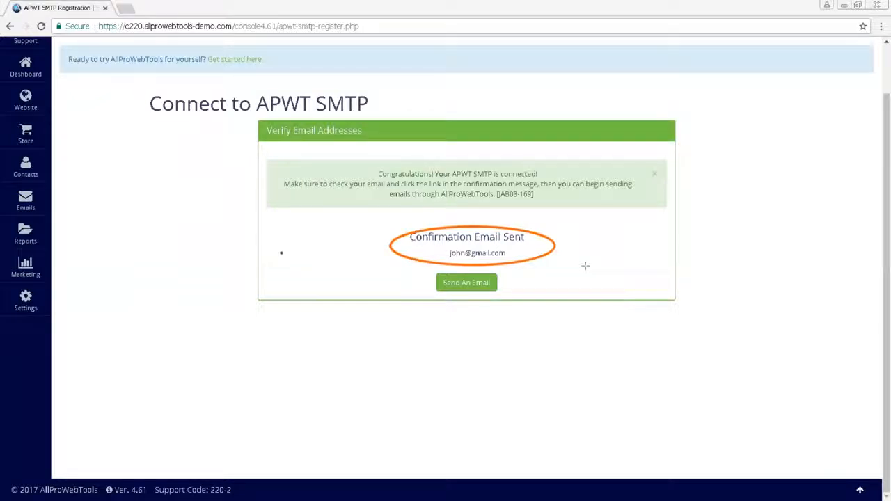
pyautogui.press('Escape')
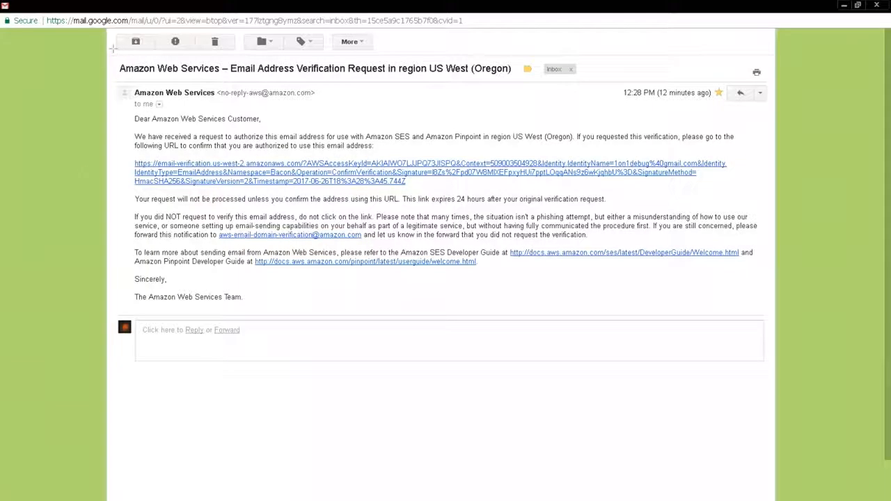
pyautogui.moveTo(109, 60); pyautogui.dragTo(230, 82)
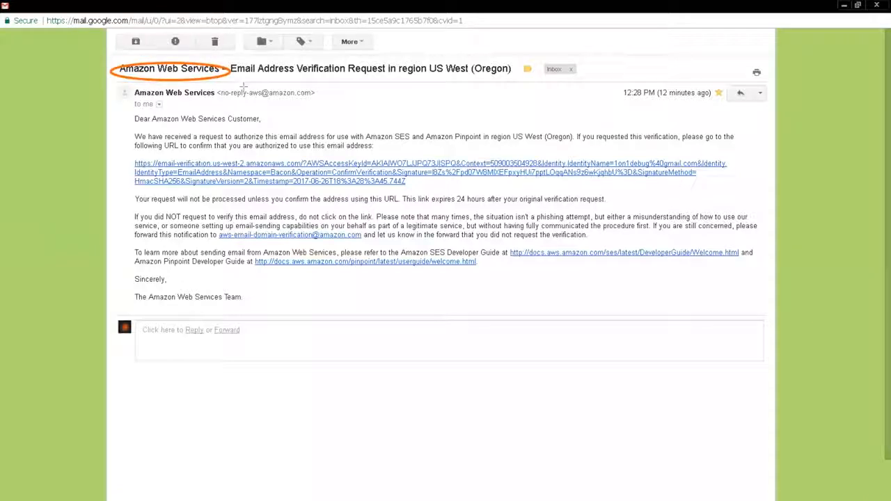
pyautogui.moveTo(132, 159); pyautogui.dragTo(718, 191)
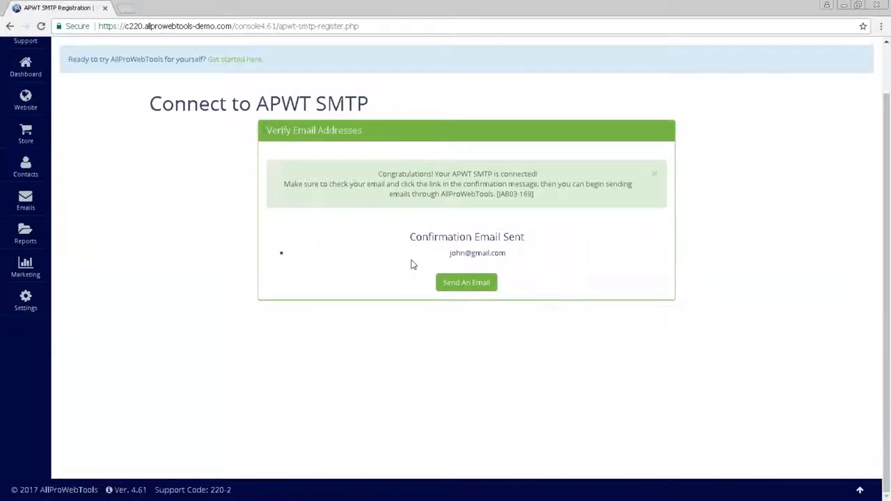
# Open the email sending page, then open the full Sending Reputation report
pyautogui.click(473, 282)
pyautogui.scroll(-2, 474, 292)
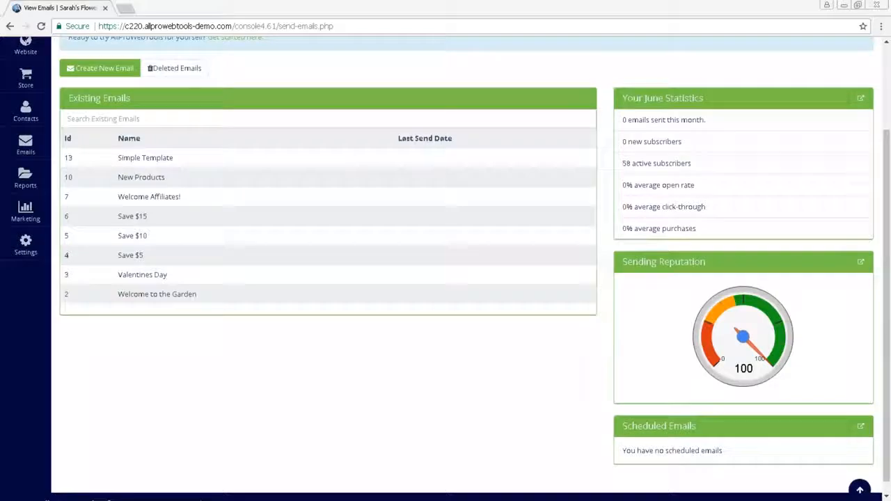
pyautogui.moveTo(603, 245)
pyautogui.mouseDown()
pyautogui.moveTo(623, 262)
pyautogui.moveTo(732, 281)
pyautogui.mouseUp()
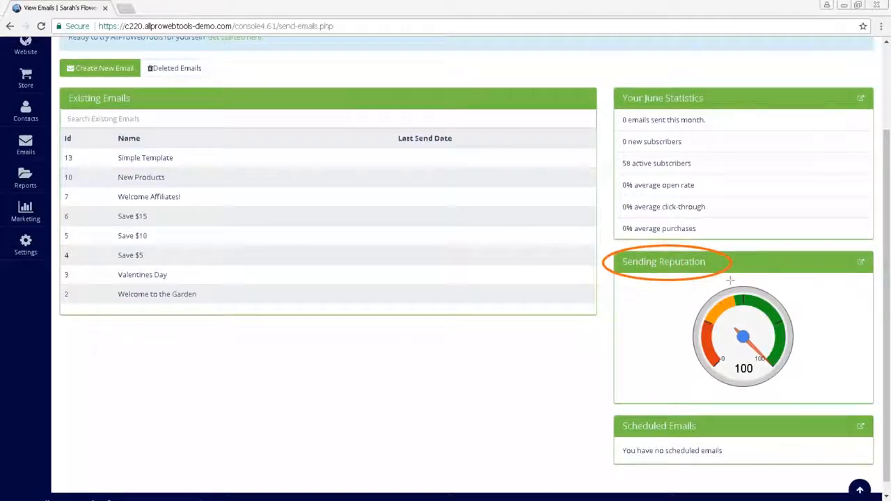
pyautogui.press('Escape')
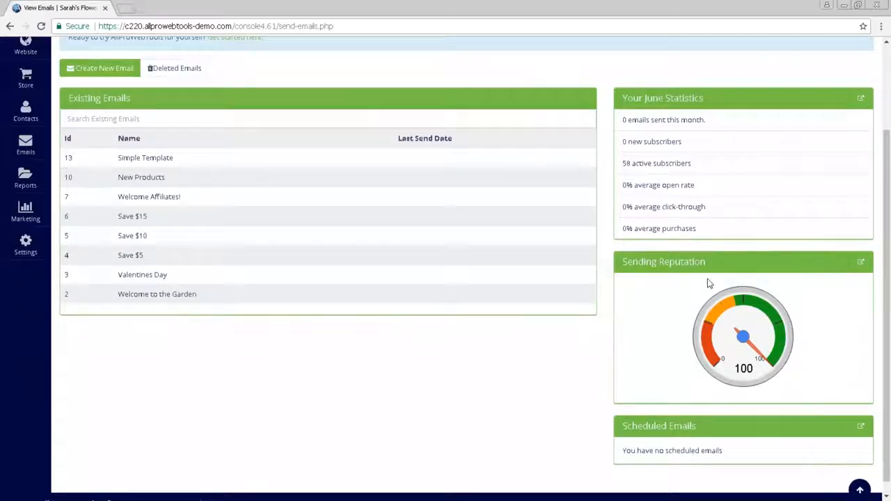
pyautogui.scroll(-1, 666, 313)
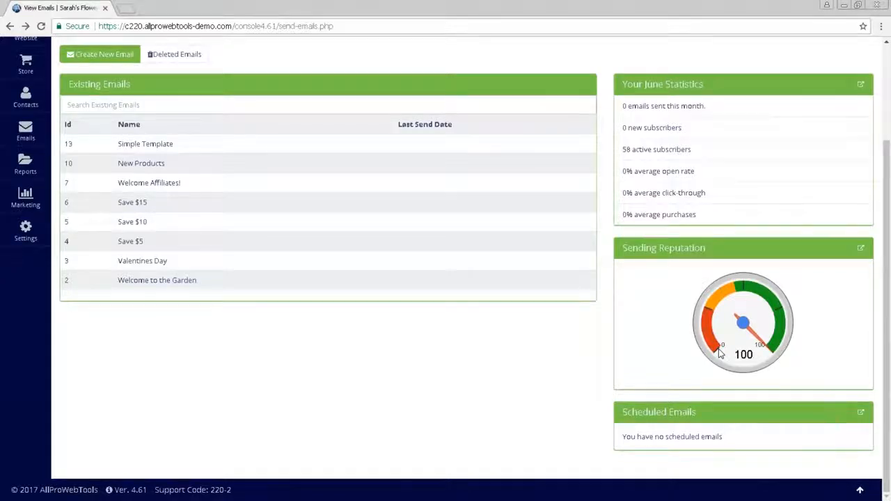
pyautogui.click(859, 251)
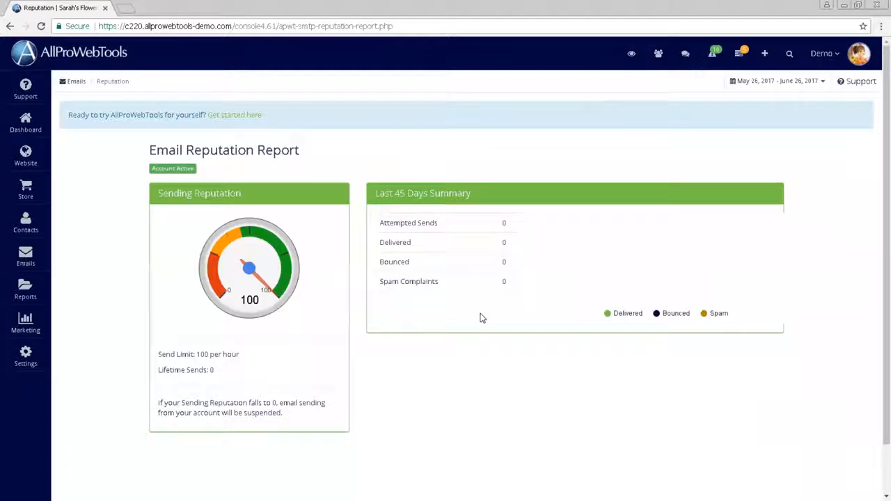
pyautogui.moveTo(34, 261)
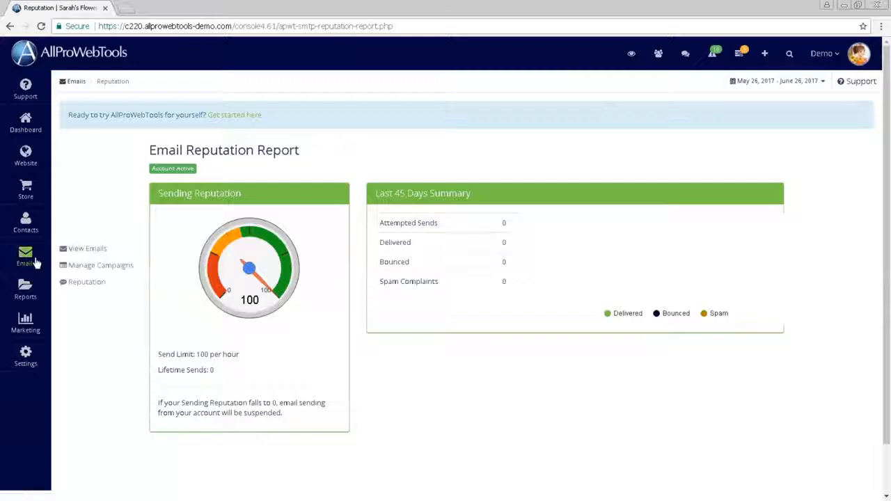